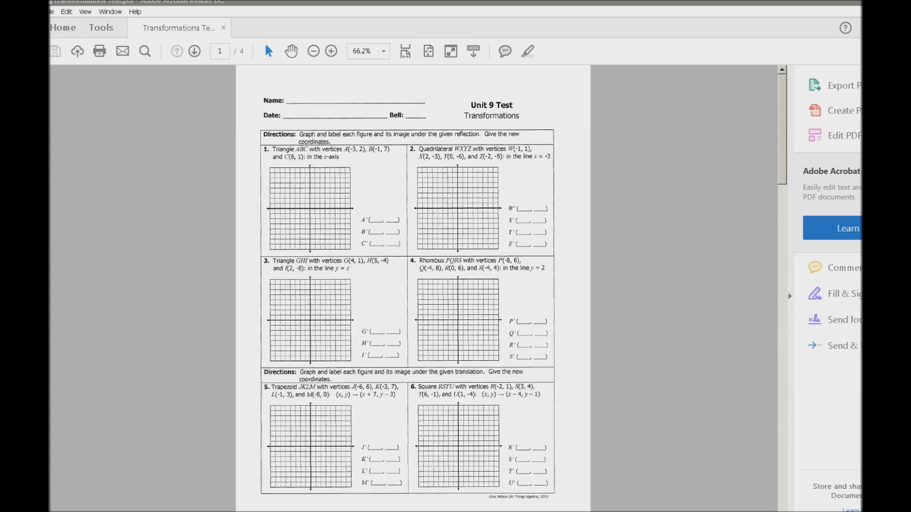
# Step: Look over the test's first page in the PDF and switch to the browser's Google Drive folder containing Transformations Test.pdf
pyautogui.scroll(-5, 412, 285)
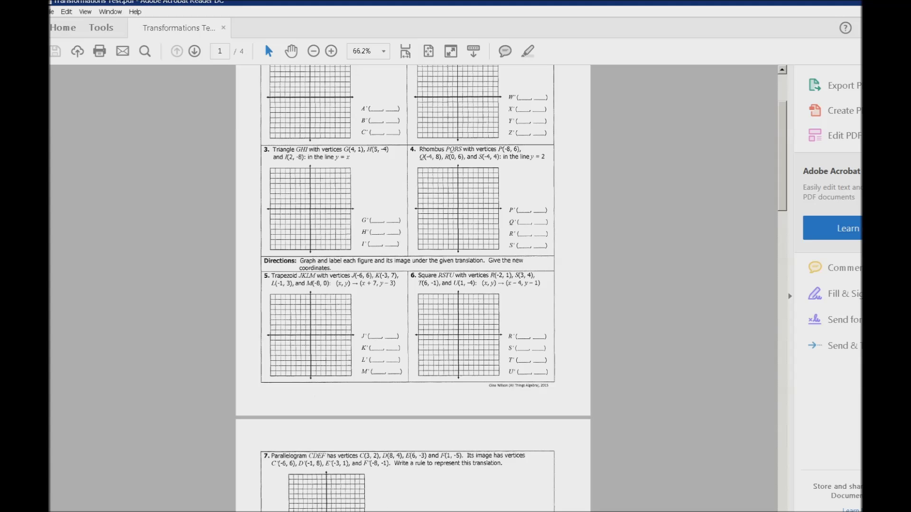
pyautogui.hotkey('alt', 'Tab')
pyautogui.hotkey('alt', 'Tab')
pyautogui.hotkey('alt', 'Tab')
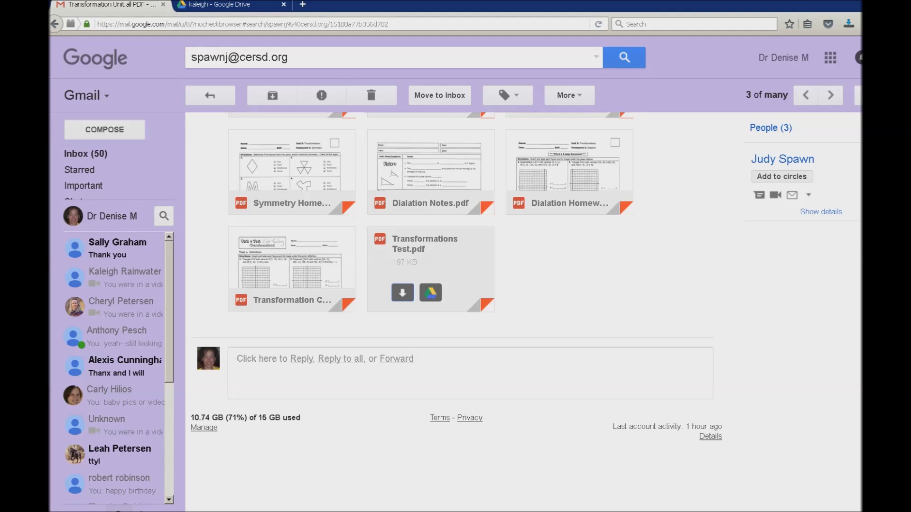
pyautogui.hotkey('ctrl', 'Tab')
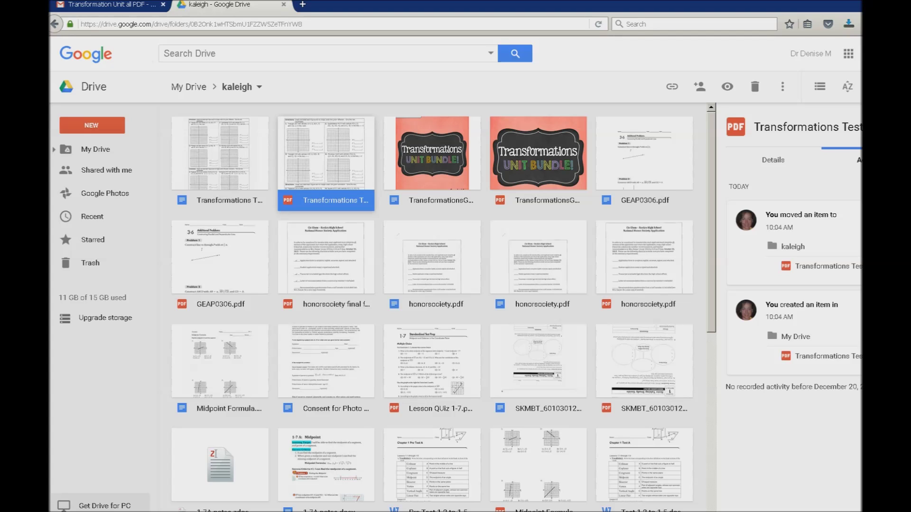
# Step: Move the screen reader focus to the Folder grid view list box through its list of form fields
pyautogui.press('Insert+F5')
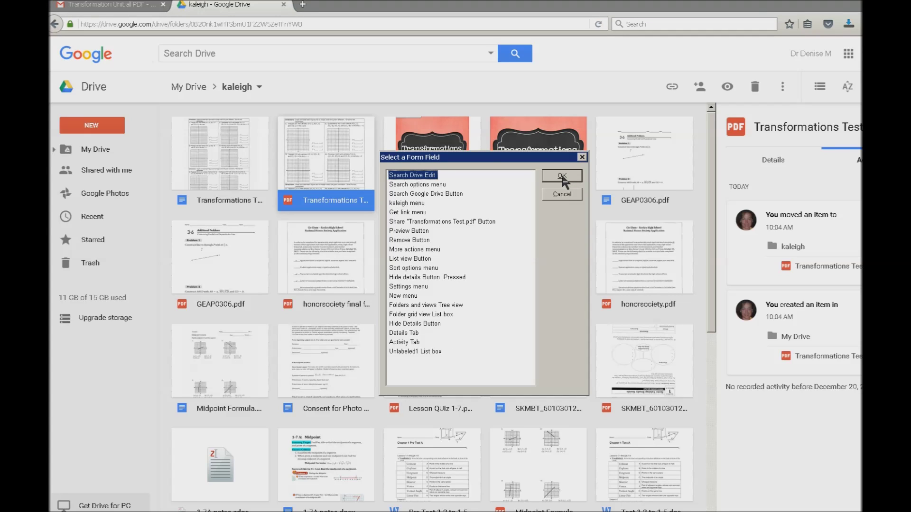
pyautogui.press('f')
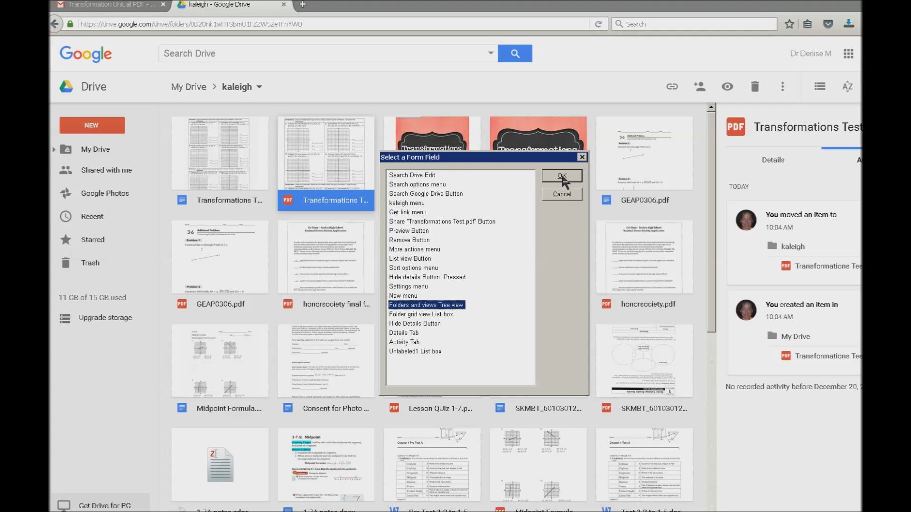
pyautogui.press('f')
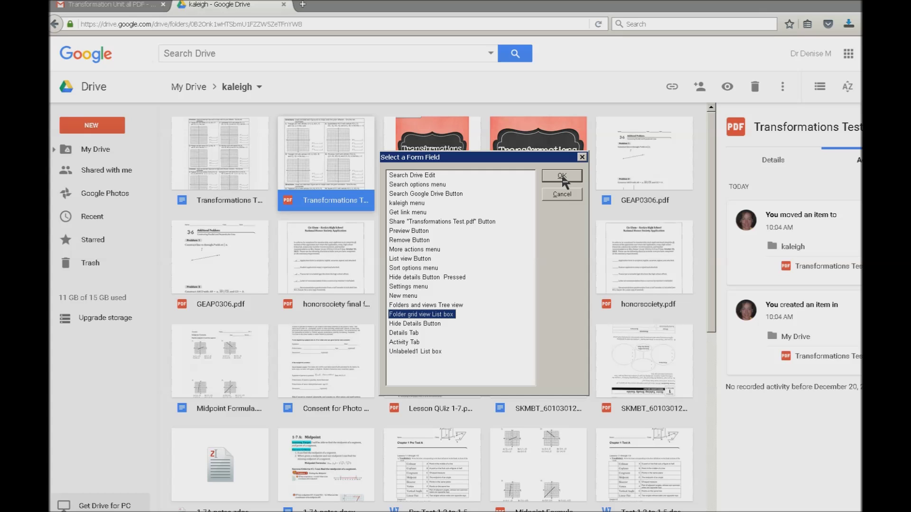
pyautogui.click(562, 177)
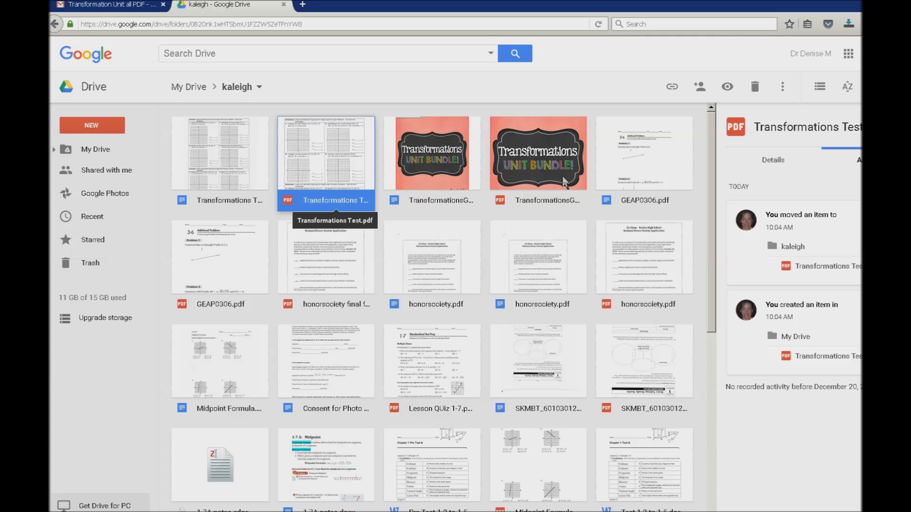
# Step: Open Transformations Test.pdf from the Drive folder with Google Docs to convert it to text
pyautogui.hotkey('shift', 'F10')
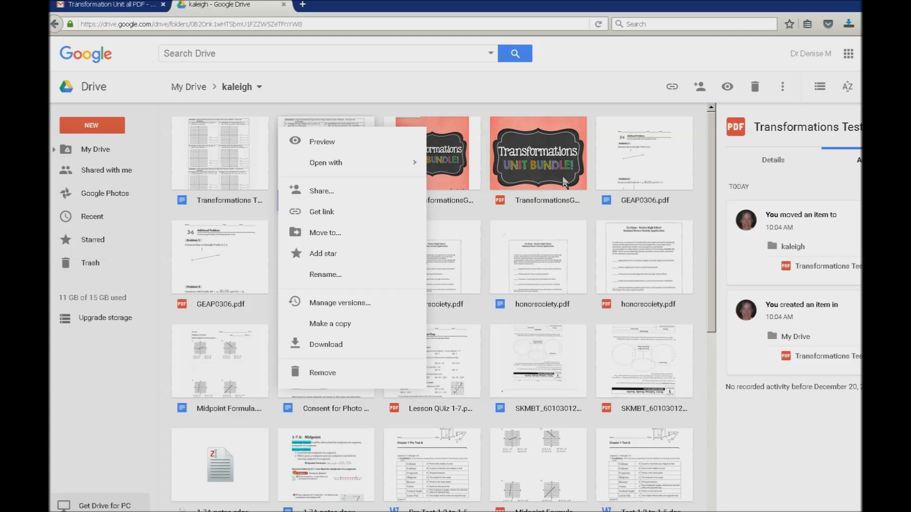
pyautogui.press('Down')
pyautogui.press('Down')
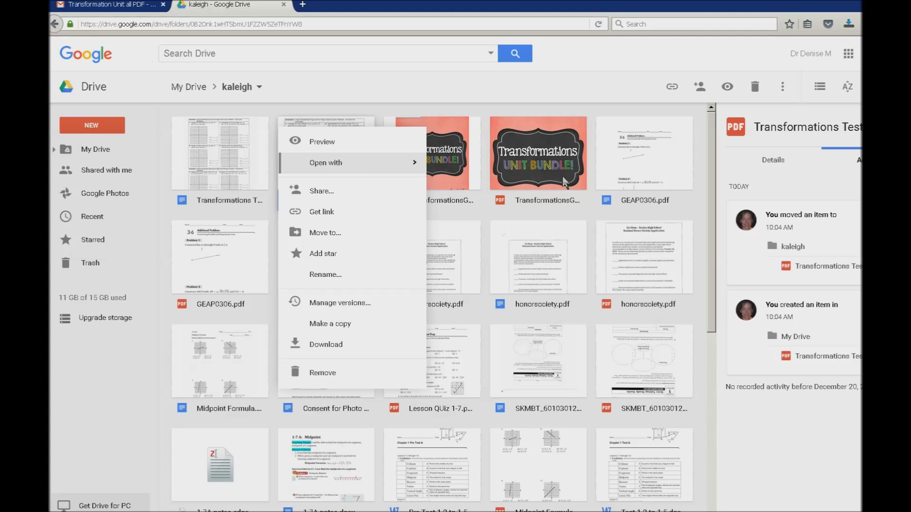
pyautogui.press('Right')
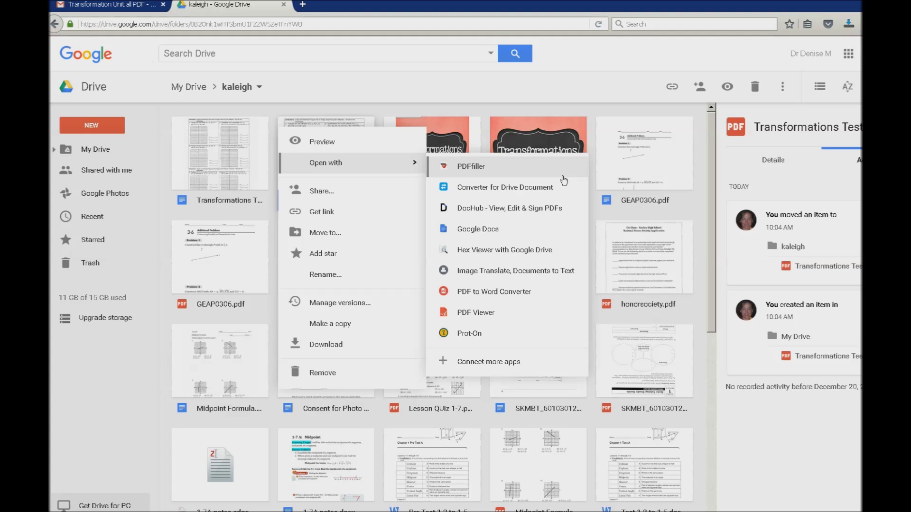
pyautogui.press('Down')
pyautogui.press('Down')
pyautogui.press('Down')
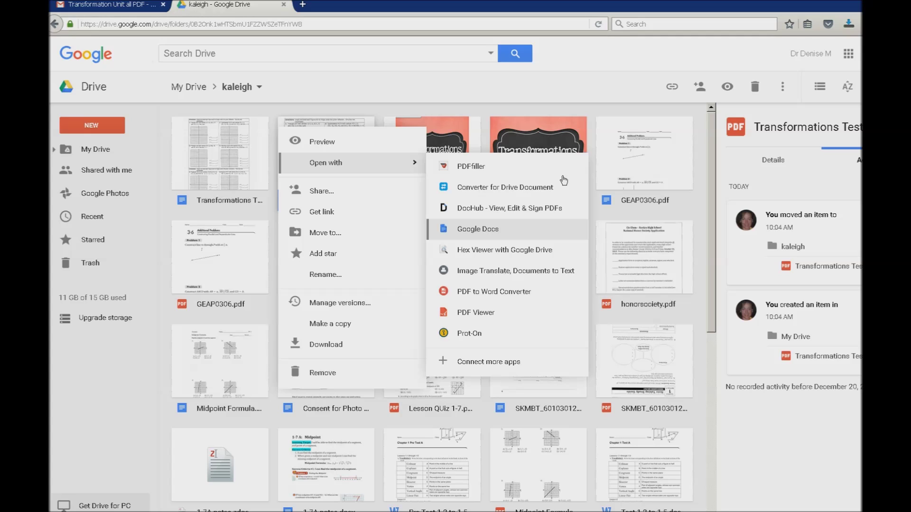
pyautogui.press('Return')
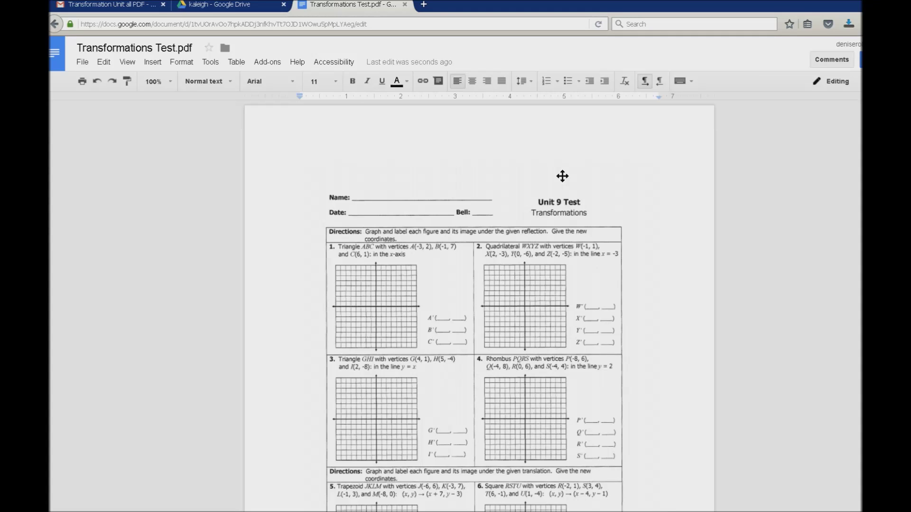
# Step: Copy the entire converted Google Docs document and paste it into the blank Word document
pyautogui.scroll(-3, 562, 176)
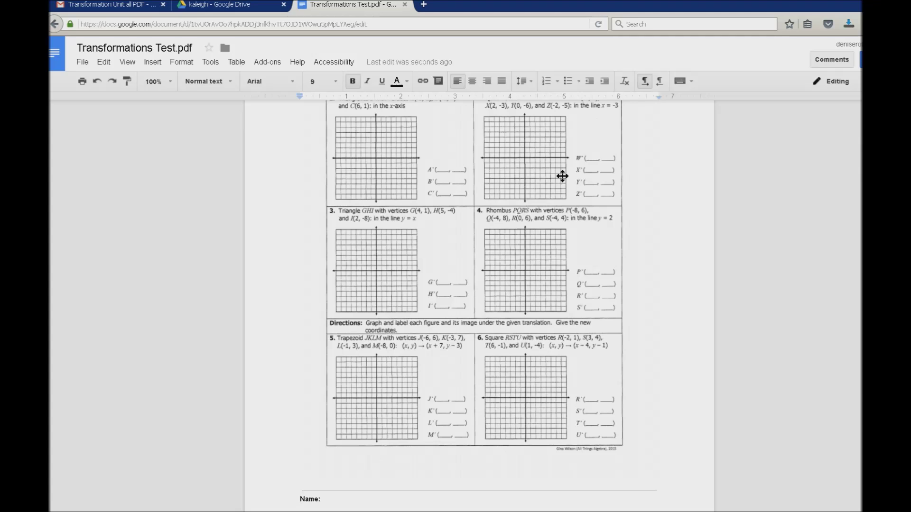
pyautogui.scroll(-3, 562, 176)
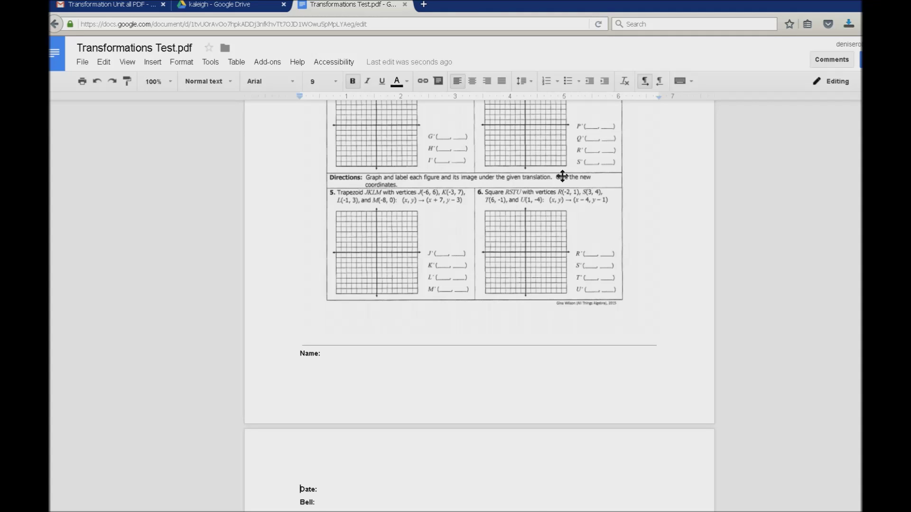
pyautogui.hotkey('ctrl', 'a')
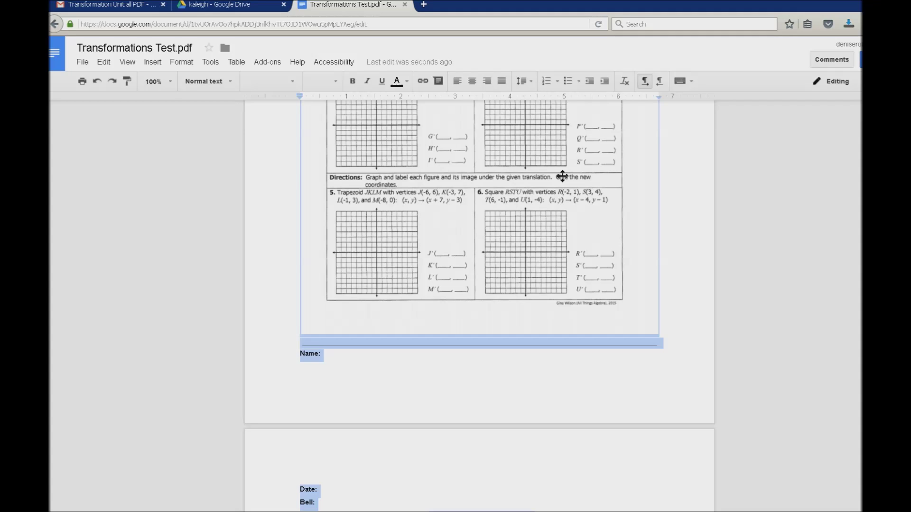
pyautogui.hotkey('alt', 'Tab')
pyautogui.hotkey('alt', 'Tab')
pyautogui.hotkey('alt', 'Tab')
pyautogui.hotkey('alt', 'Tab')
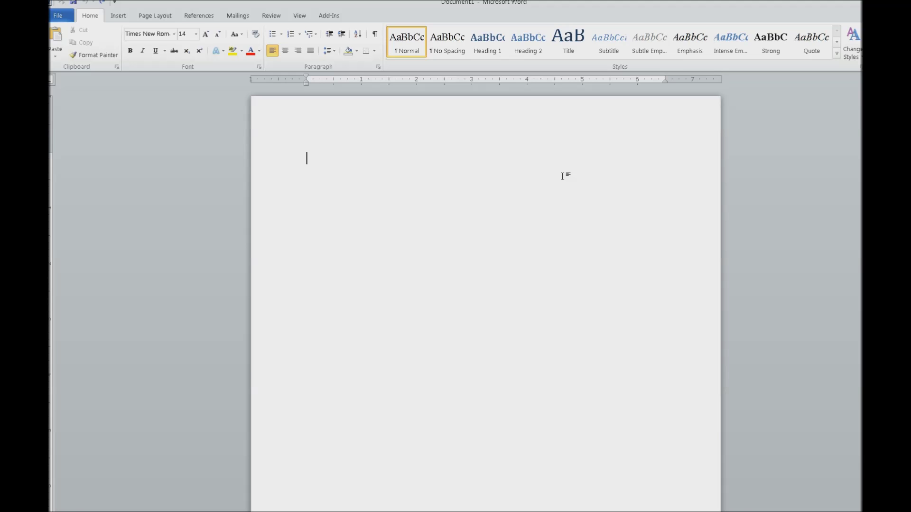
pyautogui.hotkey('ctrl', 'v')
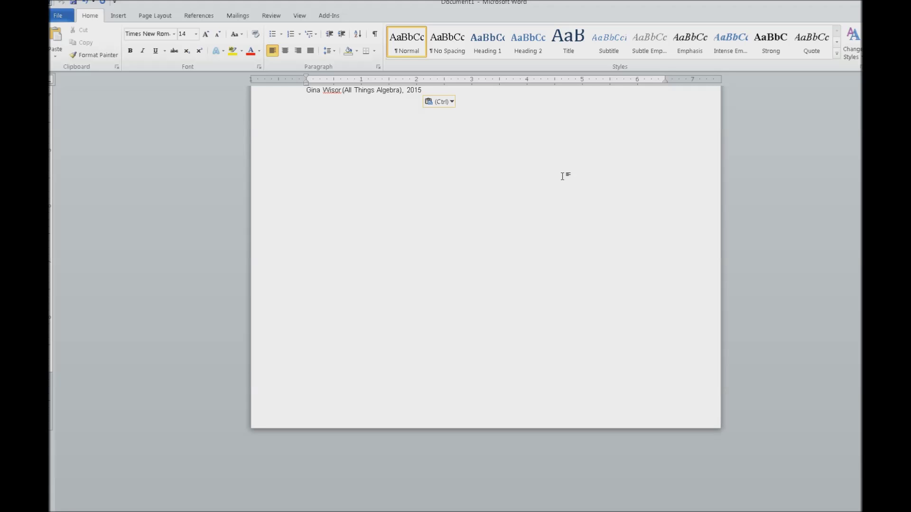
# Step: Change the pasted content to Keep Text Only and go to the first test questions at the document's start
pyautogui.press('ctrl')
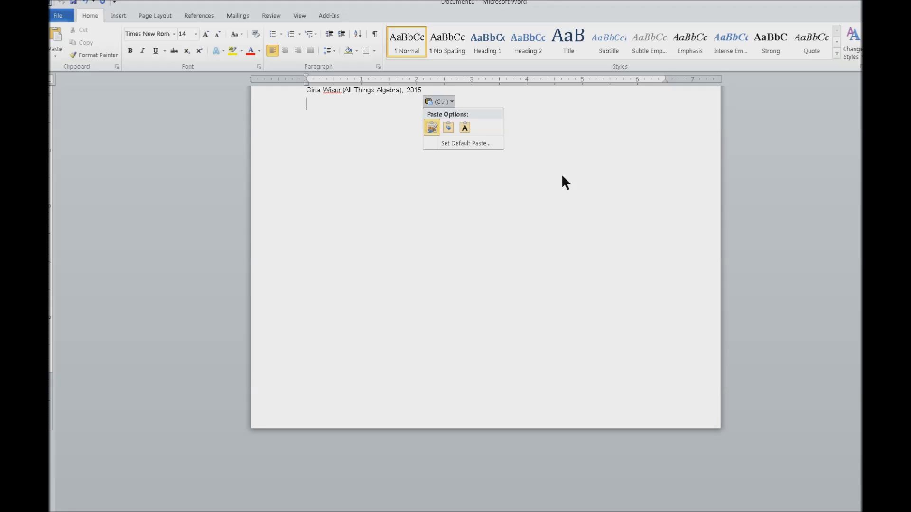
pyautogui.press('t')
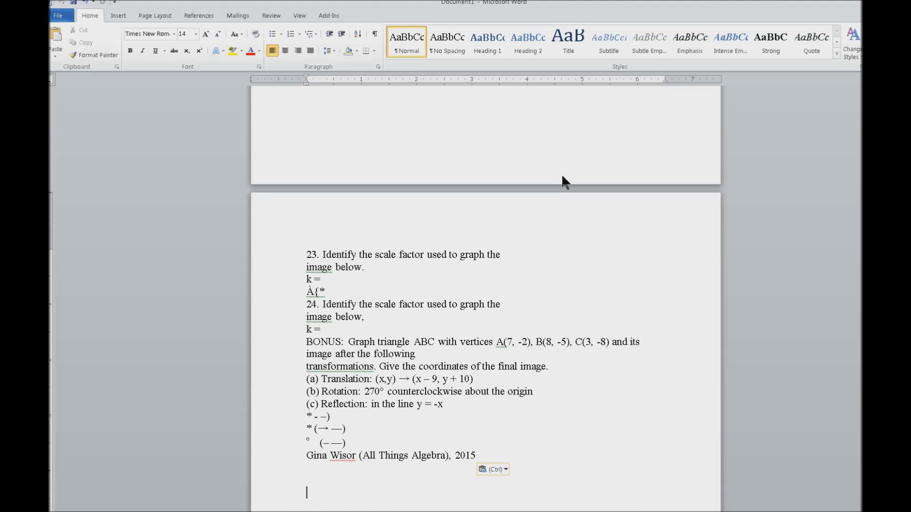
pyautogui.hotkey('ctrl', 'Home')
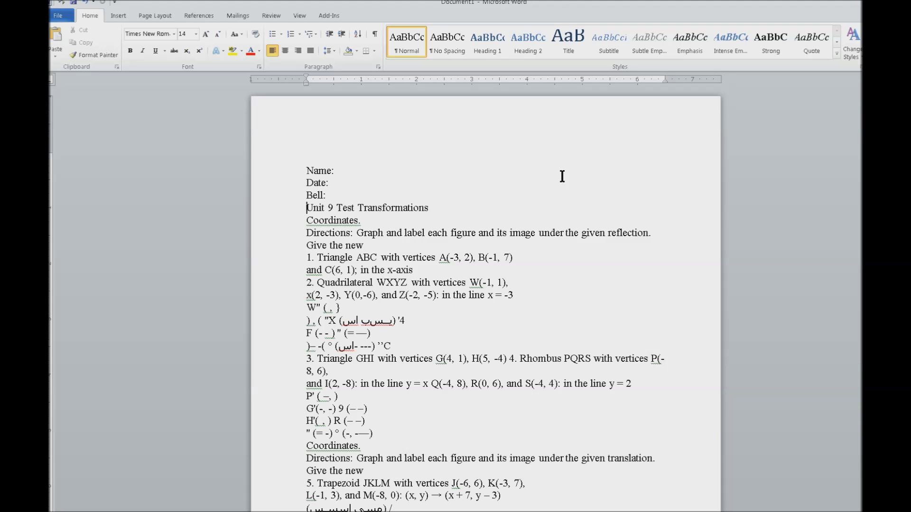
pyautogui.press('Down')
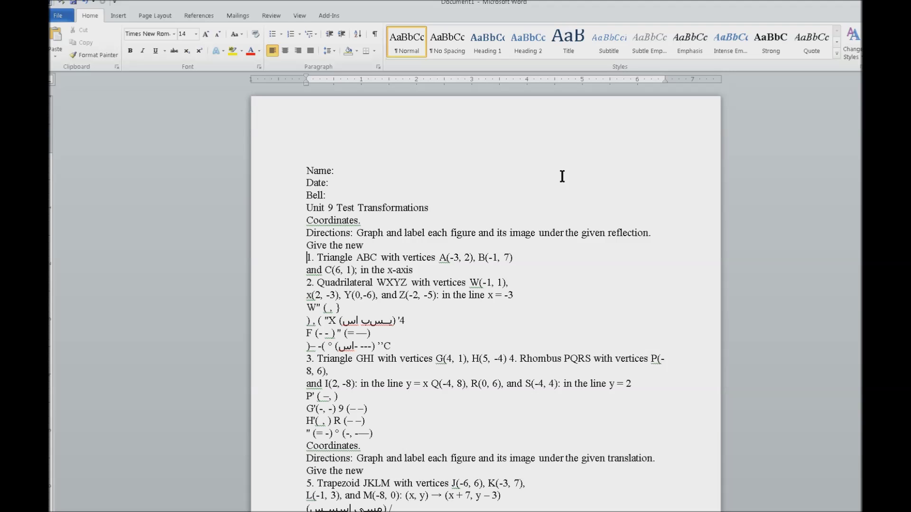
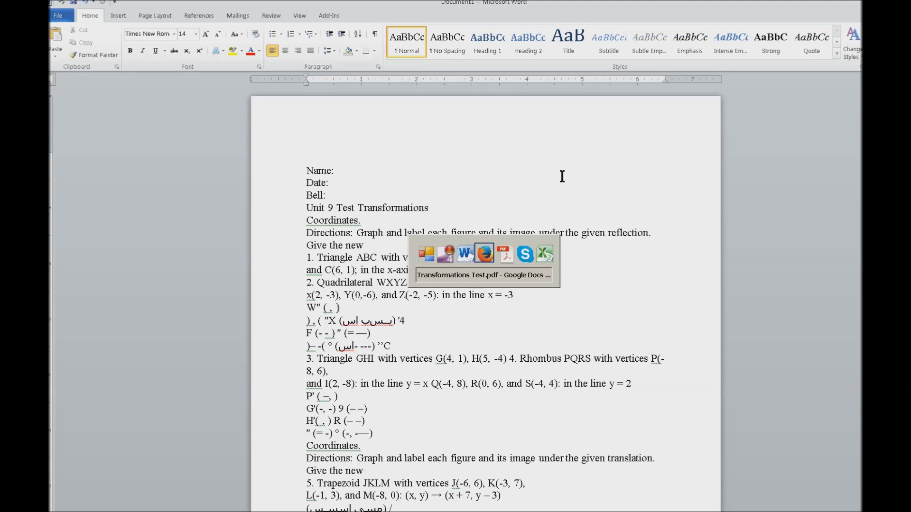
# Step: Switch to the Excel workbook "Copy of math with lines"
pyautogui.press('Tab')
pyautogui.press('Tab')
pyautogui.press('Tab')
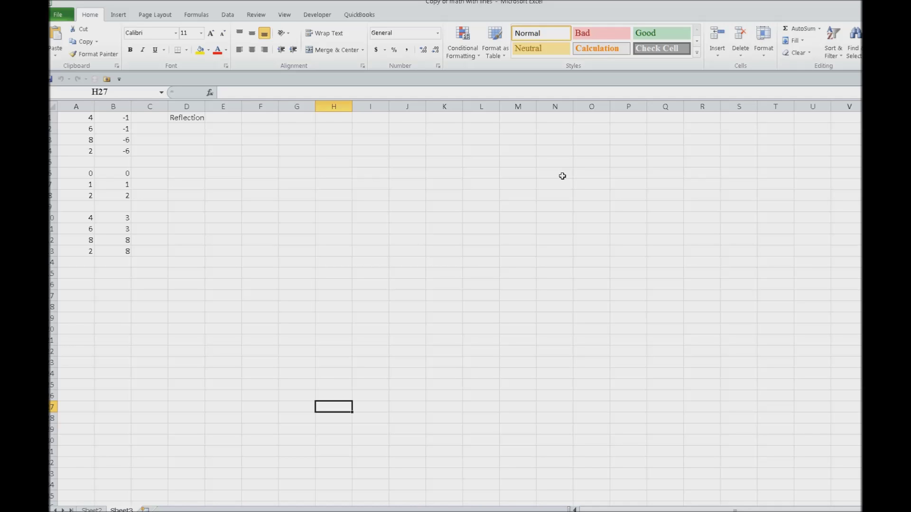
# Step: Insert a scatter chart with straight lines and markers from the coordinates in cells A1:B13
pyautogui.hotkey('ctrl', 'Home')
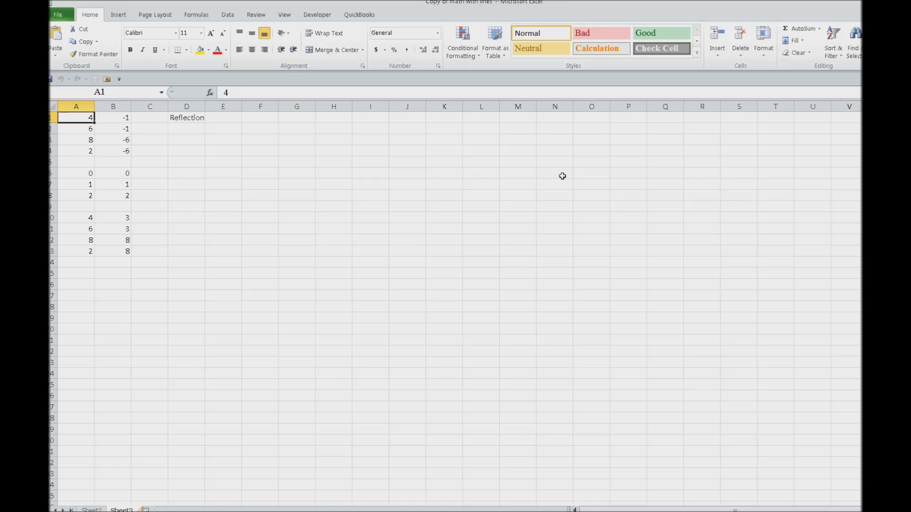
pyautogui.hotkey('shift', 'Right')
pyautogui.hotkey('shift', 'Down')
pyautogui.hotkey('shift', 'Down')
pyautogui.hotkey('shift', 'Down')
pyautogui.hotkey('shift', 'Down')
pyautogui.hotkey('shift', 'Down')
pyautogui.hotkey('shift', 'Down')
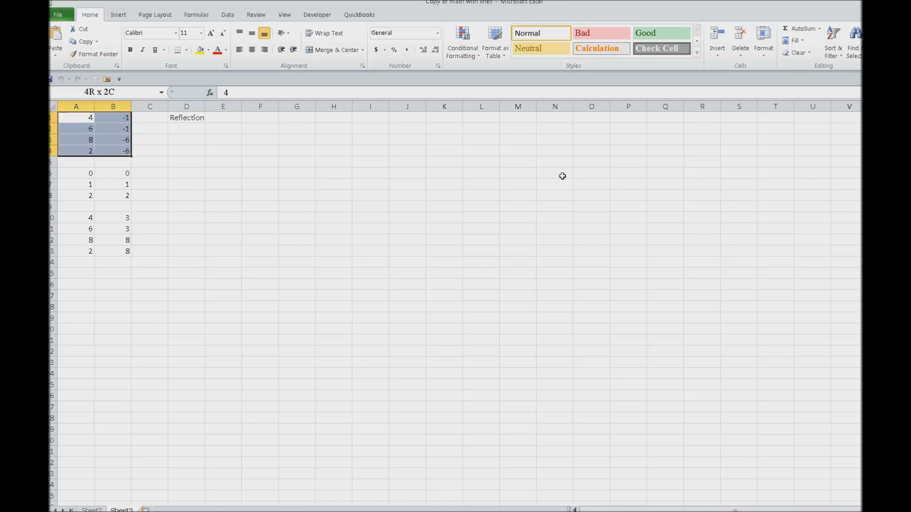
pyautogui.hotkey('shift', 'Down')
pyautogui.hotkey('shift', 'Down')
pyautogui.hotkey('shift', 'Down')
pyautogui.hotkey('shift', 'Down')
pyautogui.hotkey('shift', 'Down')
pyautogui.hotkey('shift', 'Down')
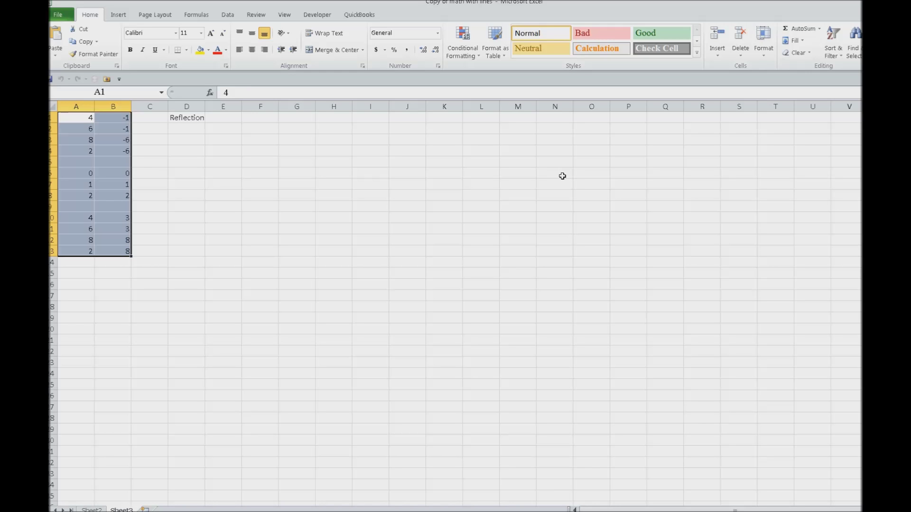
pyautogui.hotkey('alt', 'n')
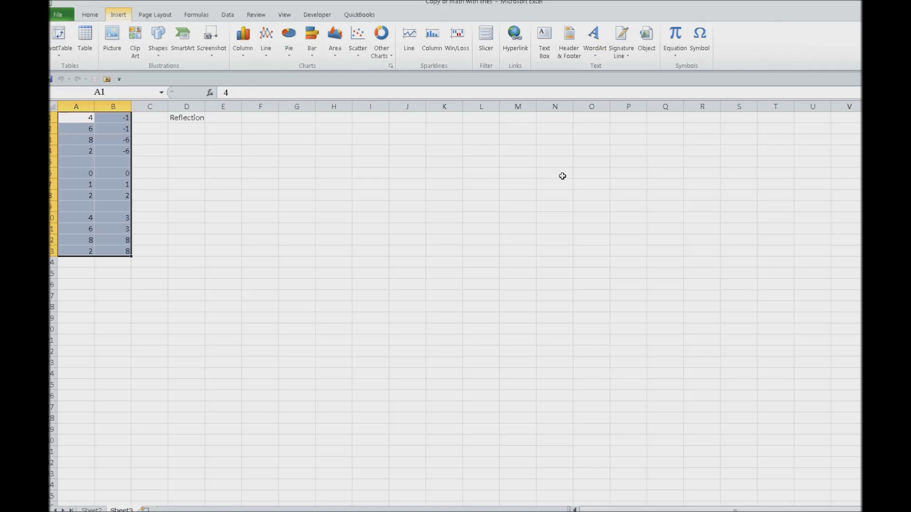
pyautogui.press('d')
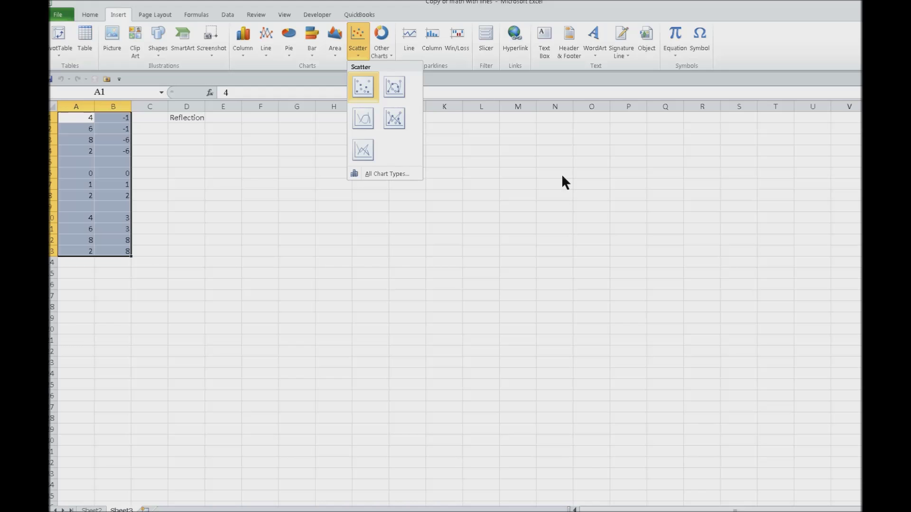
pyautogui.press('Down')
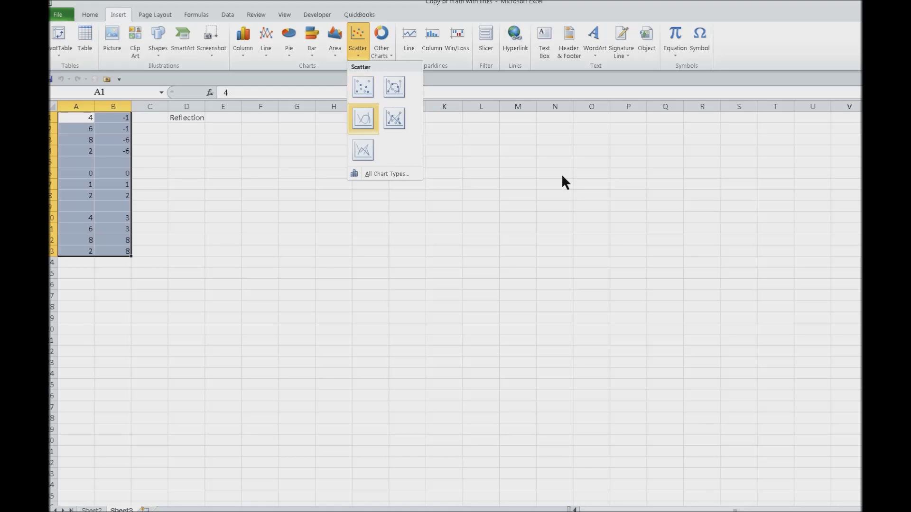
pyautogui.press('Right')
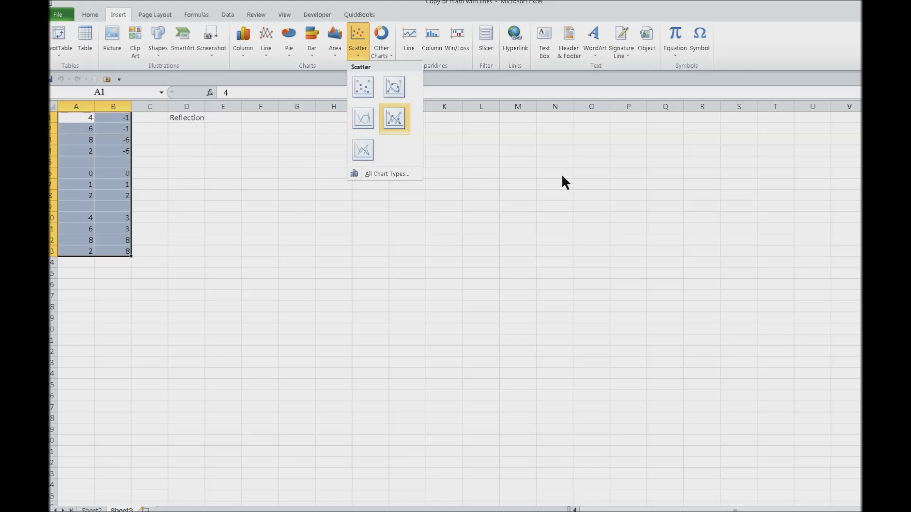
pyautogui.press('Return')
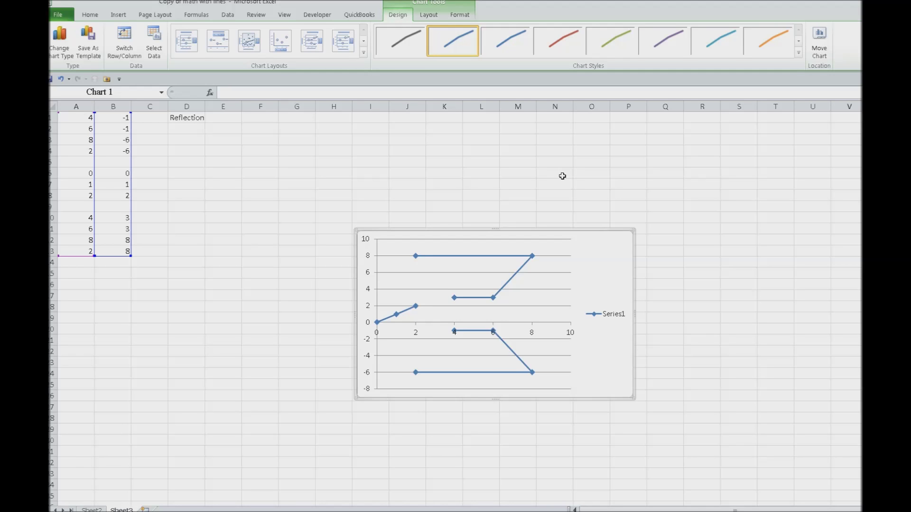
# Step: Turn off the scatter chart's legend
pyautogui.hotkey('alt', 'j')
pyautogui.press('a')
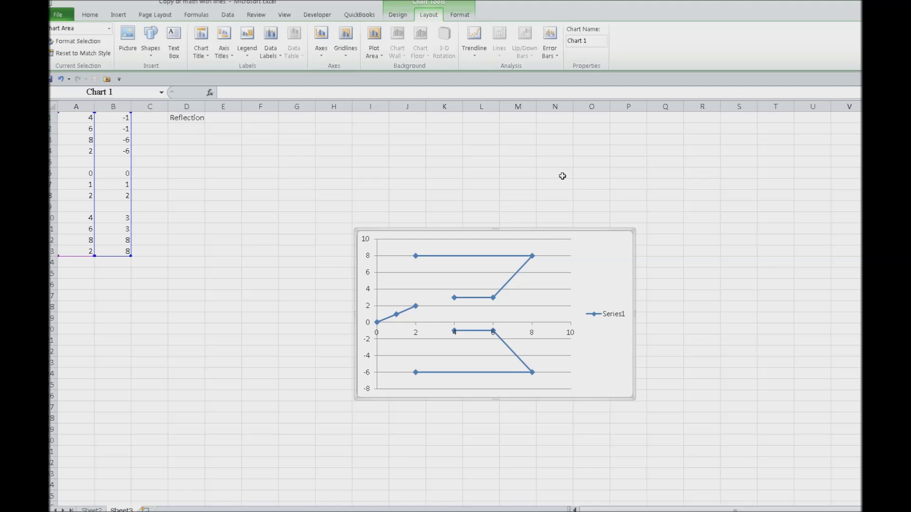
pyautogui.press('l')
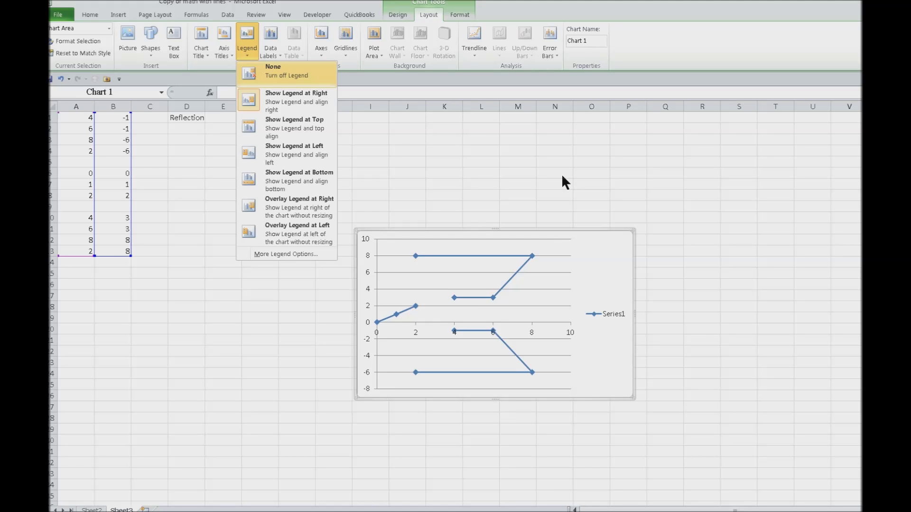
pyautogui.press('Return')
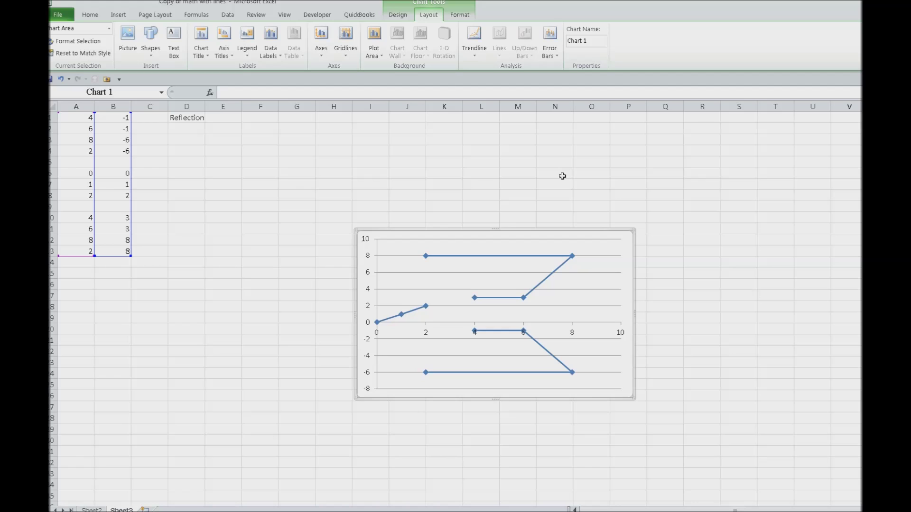
# Step: Add primary vertical major gridlines to the scatter chart
pyautogui.hotkey('alt', 'j')
pyautogui.press('a')
pyautogui.press('g')
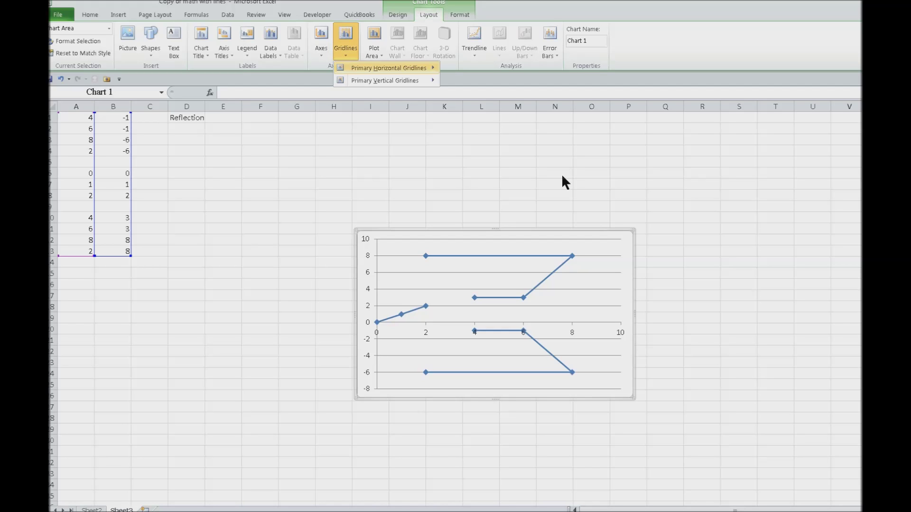
pyautogui.press('Down')
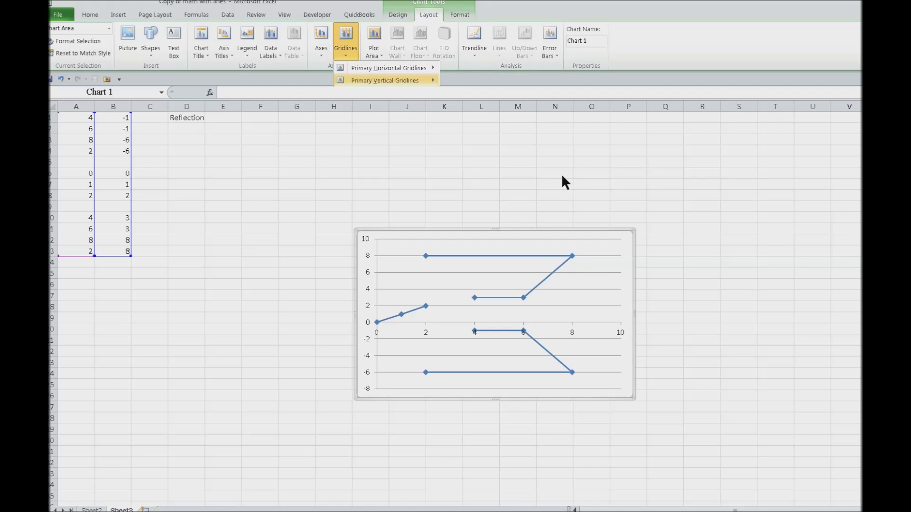
pyautogui.press('Right')
pyautogui.press('Down')
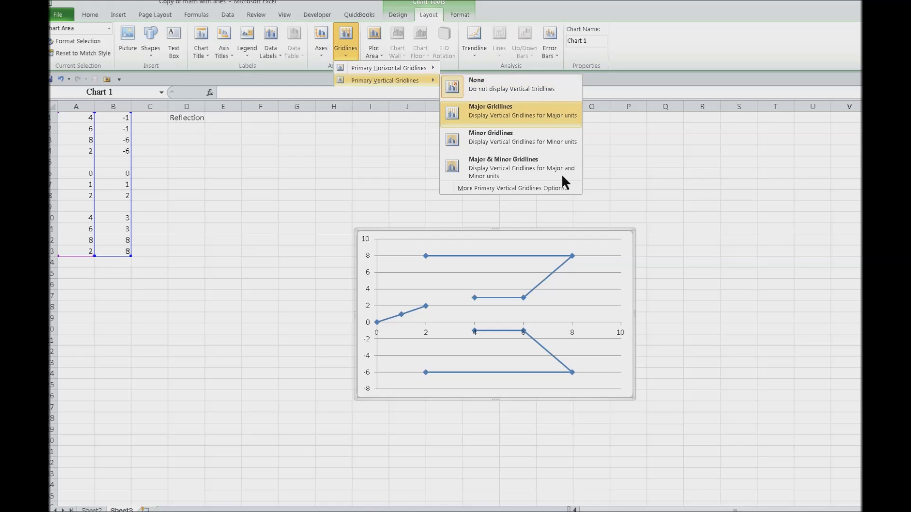
pyautogui.press('Return')
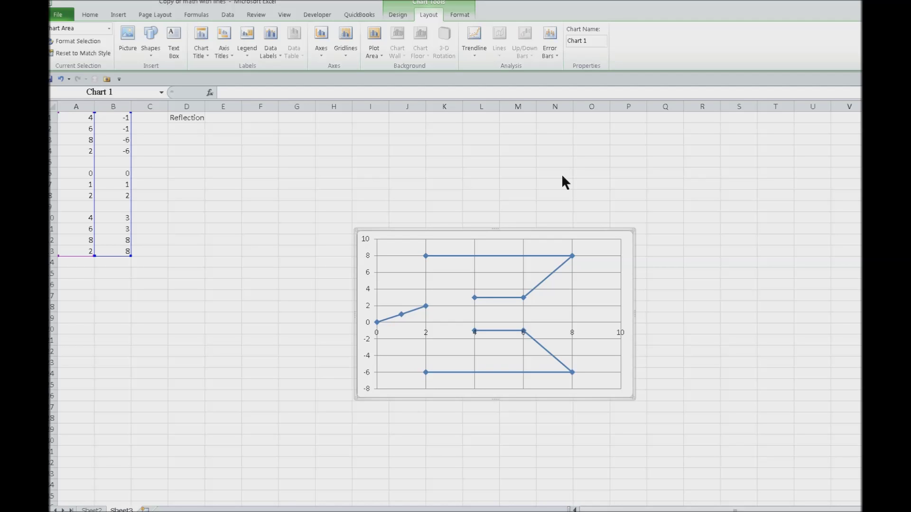
# Step: Draw a straight line on the chart from point (2, 8) to point (4, 3) to close the upper figure
pyautogui.hotkey('alt', 'w')
pyautogui.press('q')
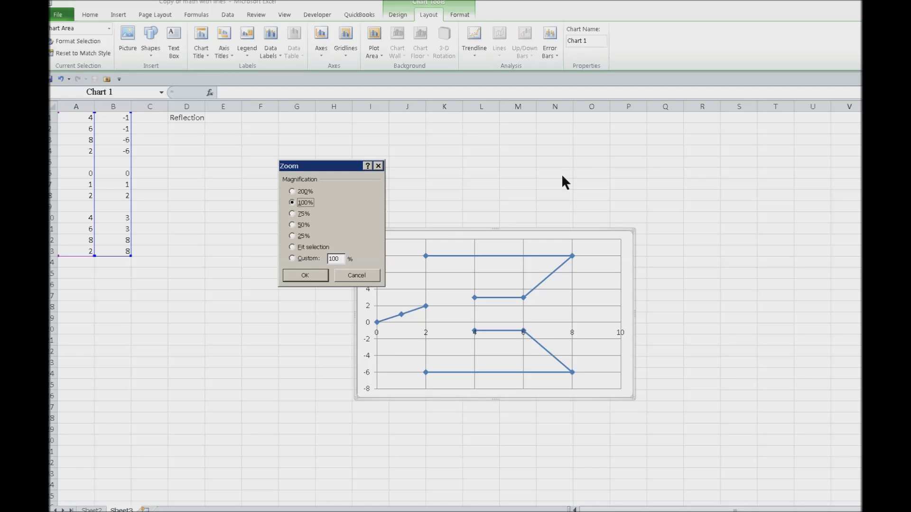
pyautogui.hotkey('alt', 'c')
pyautogui.write('1')
pyautogui.press('Return')
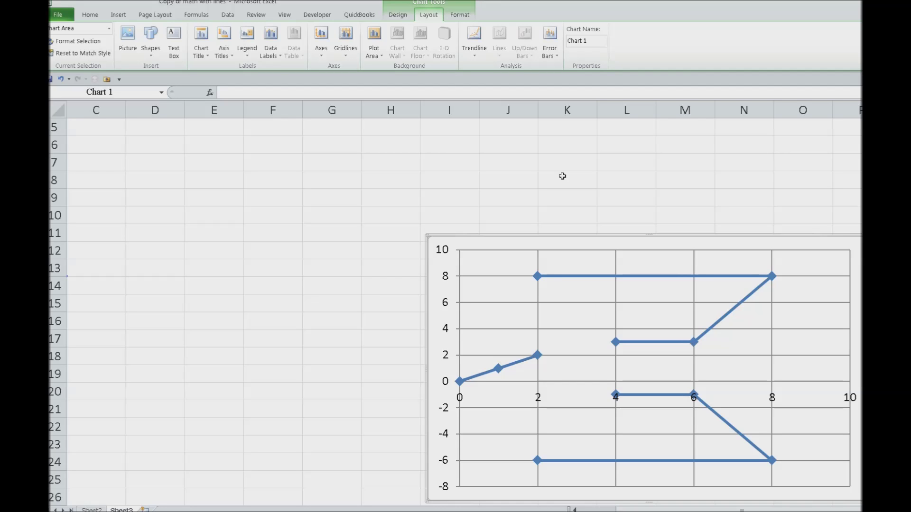
pyautogui.hotkey('alt', 'j')
pyautogui.press('a')
pyautogui.press('s')
pyautogui.press('h')
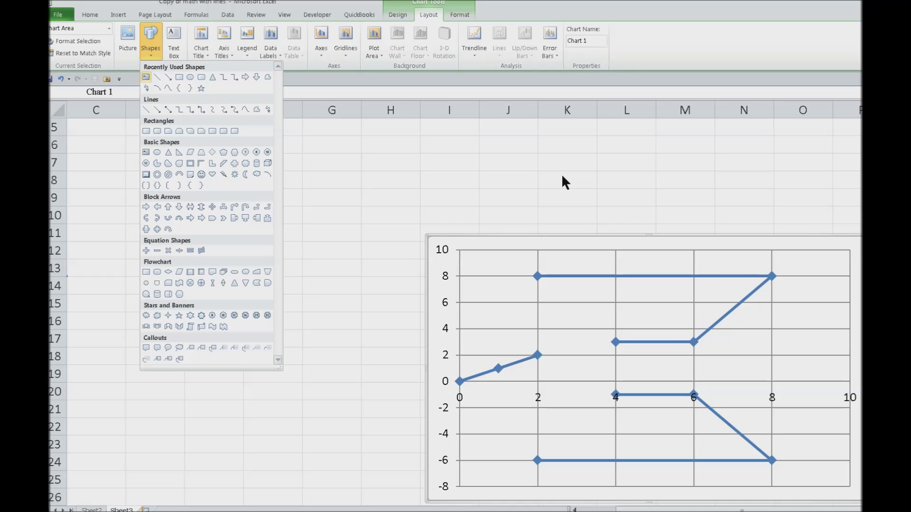
pyautogui.press('Right')
pyautogui.press('Return')
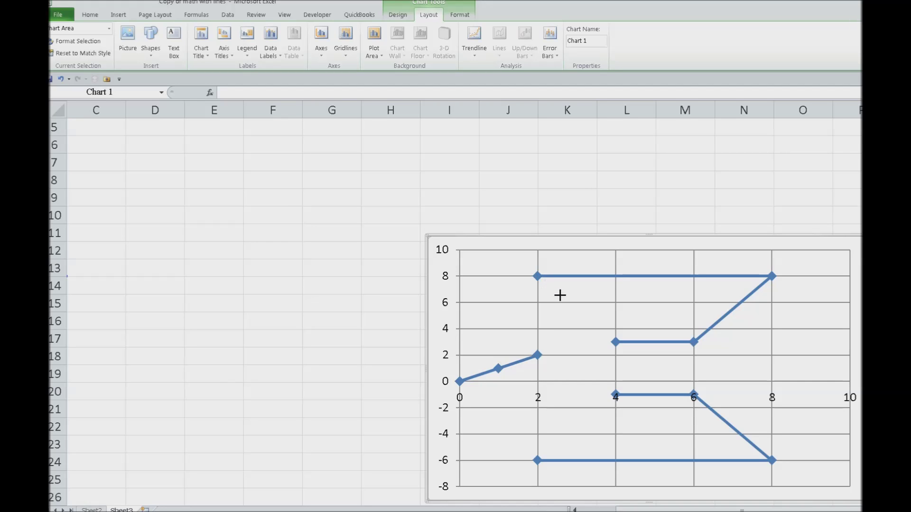
pyautogui.moveTo(537, 276); pyautogui.dragTo(615, 342)
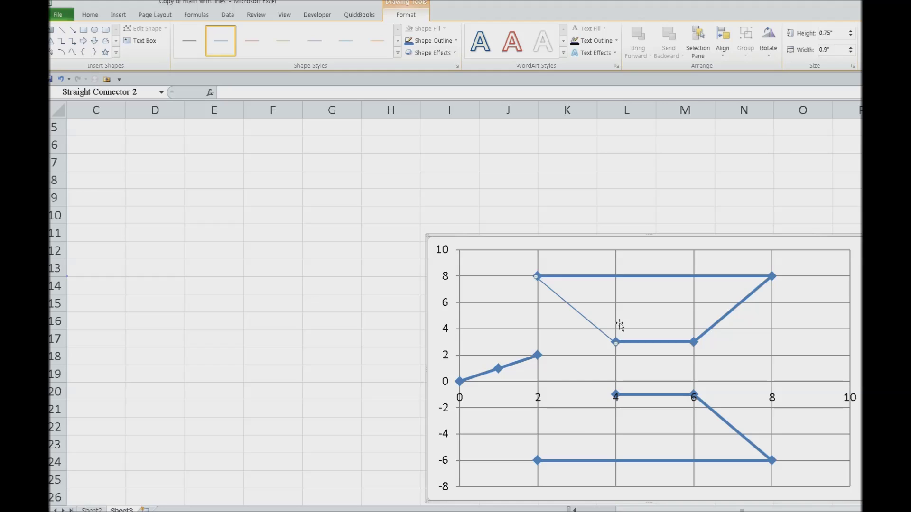
# Step: Set the line width of the upper figure's closing line to 4 pt and deselect the chart
pyautogui.rightClick(619, 325)
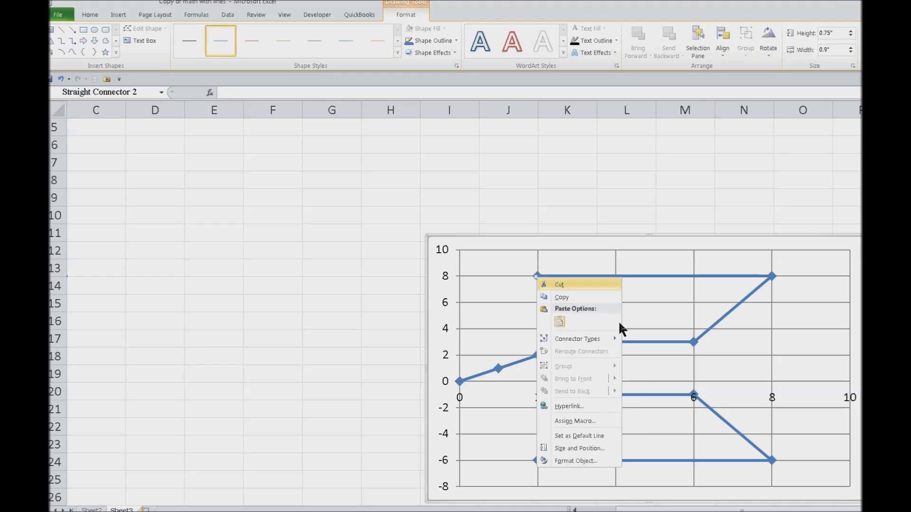
pyautogui.press('Up')
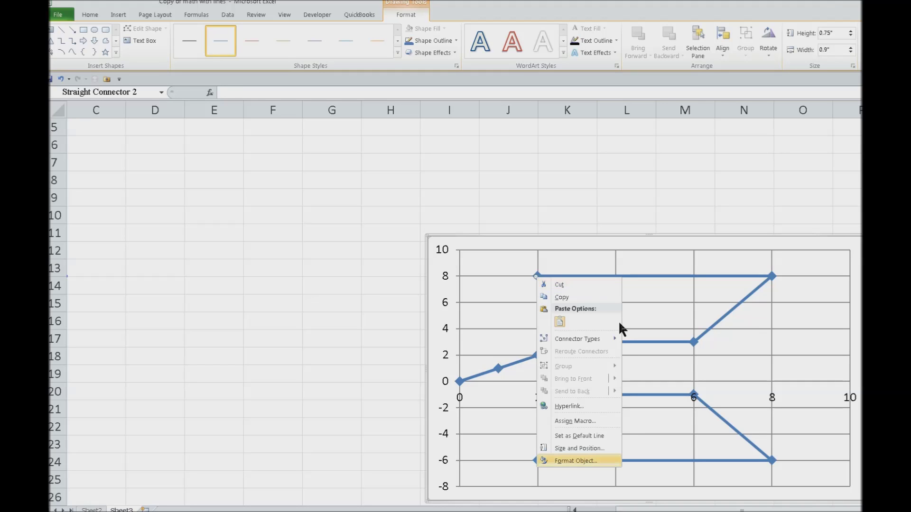
pyautogui.press('Return')
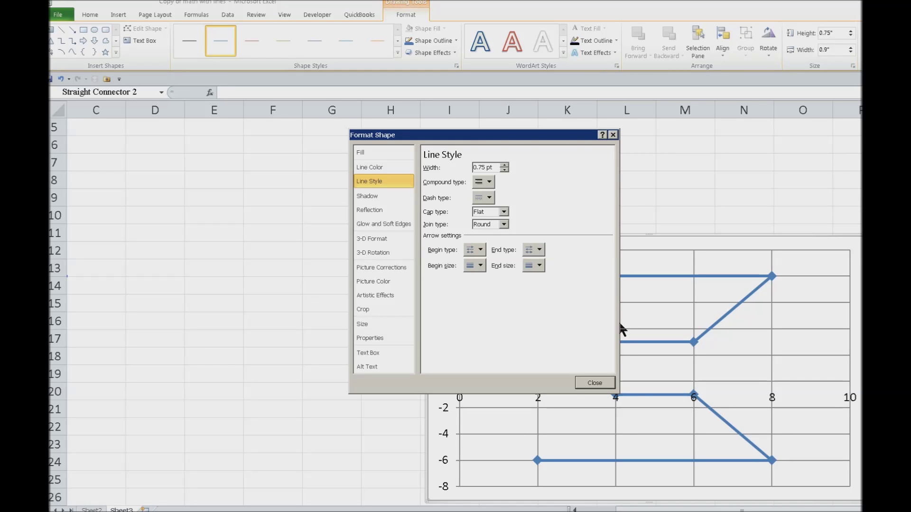
pyautogui.press('Tab')
pyautogui.write('4')
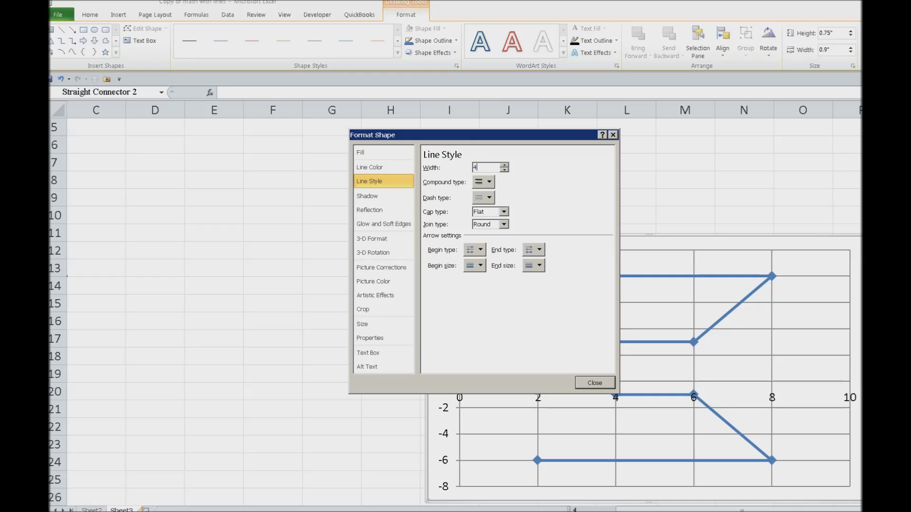
pyautogui.press('Return')
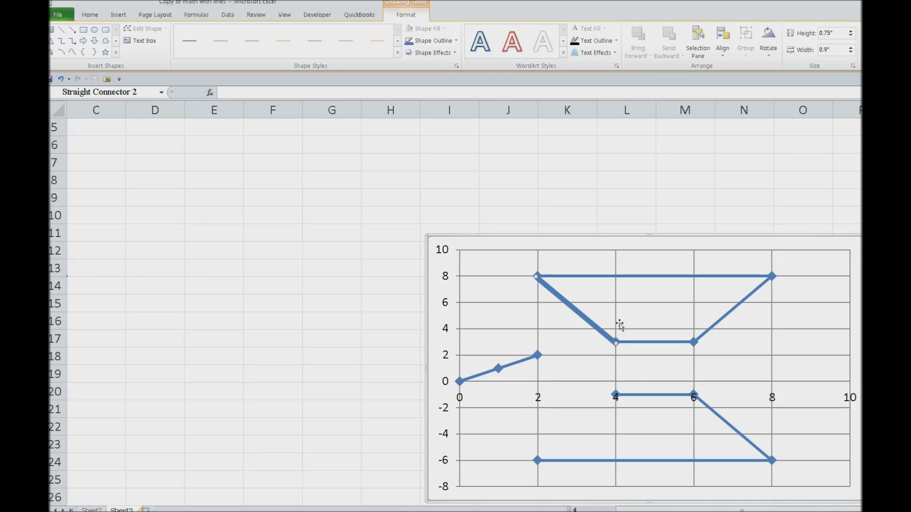
pyautogui.press('Escape')
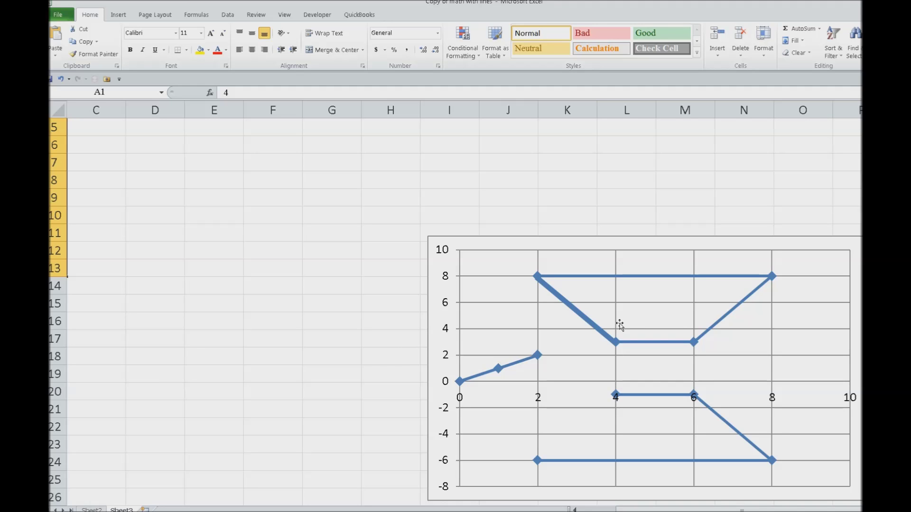
# Step: Select the chart with Go To Special's Objects option and draw a straight line from (4, -1) to (2, -6) to close the lower figure
pyautogui.press('F5')
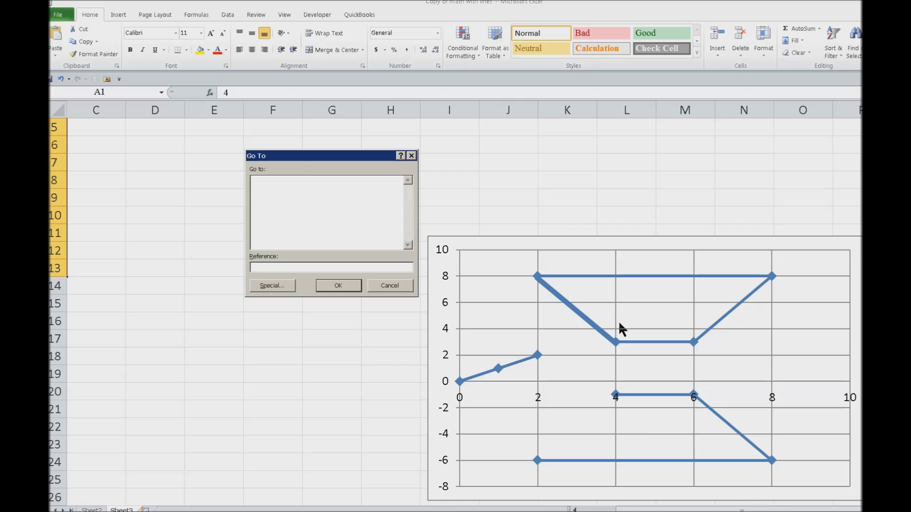
pyautogui.hotkey('alt', 's')
pyautogui.hotkey('alt', 'b')
pyautogui.press('Return')
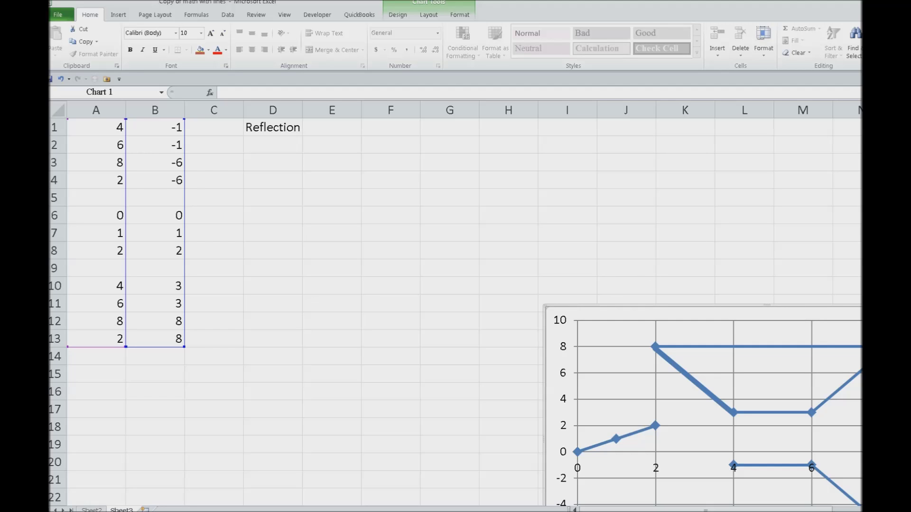
pyautogui.scroll(-2, 455, 285)
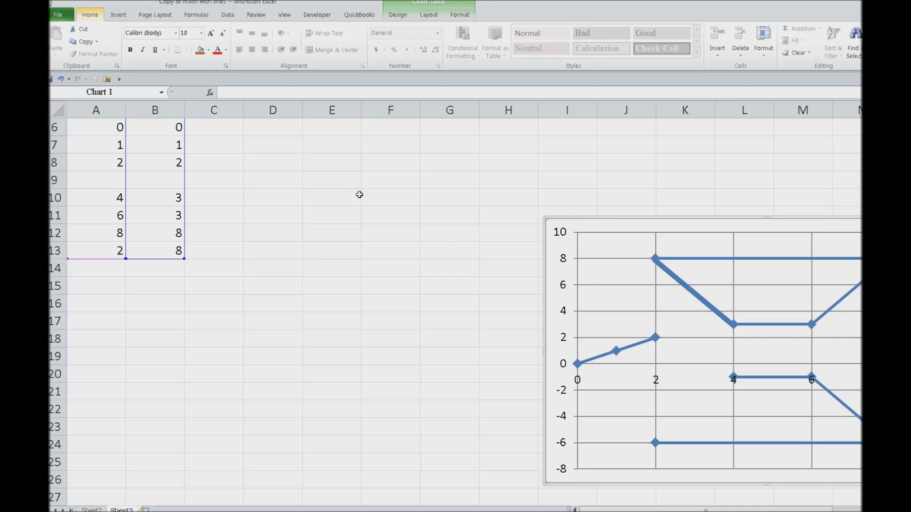
pyautogui.hotkey('alt', 'j')
pyautogui.press('a')
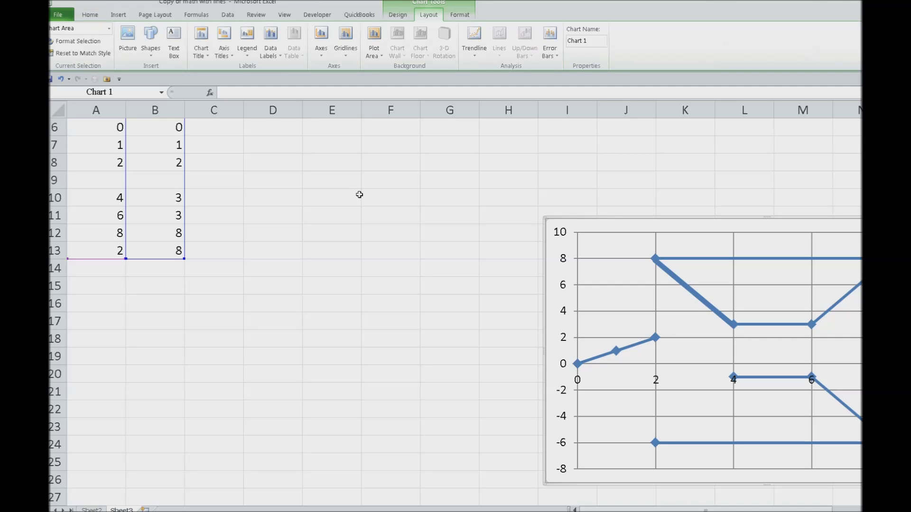
pyautogui.press('s')
pyautogui.press('h')
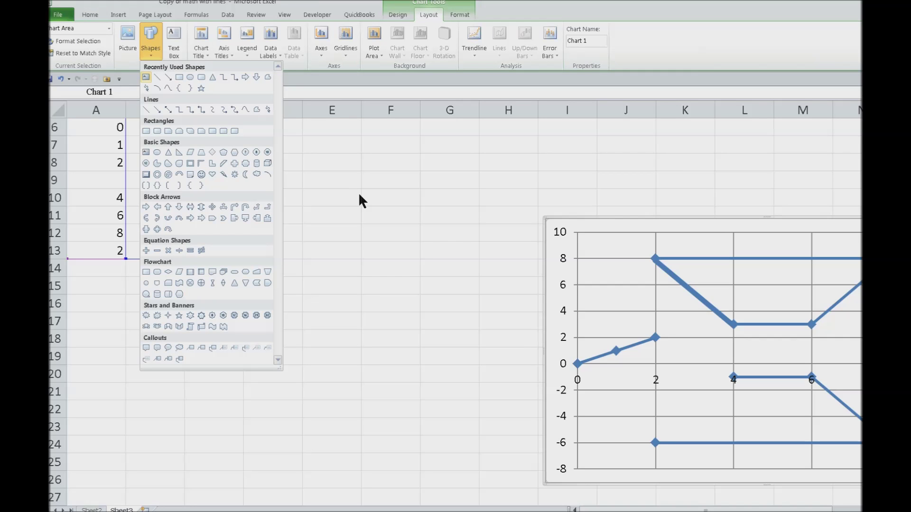
pyautogui.press('Return')
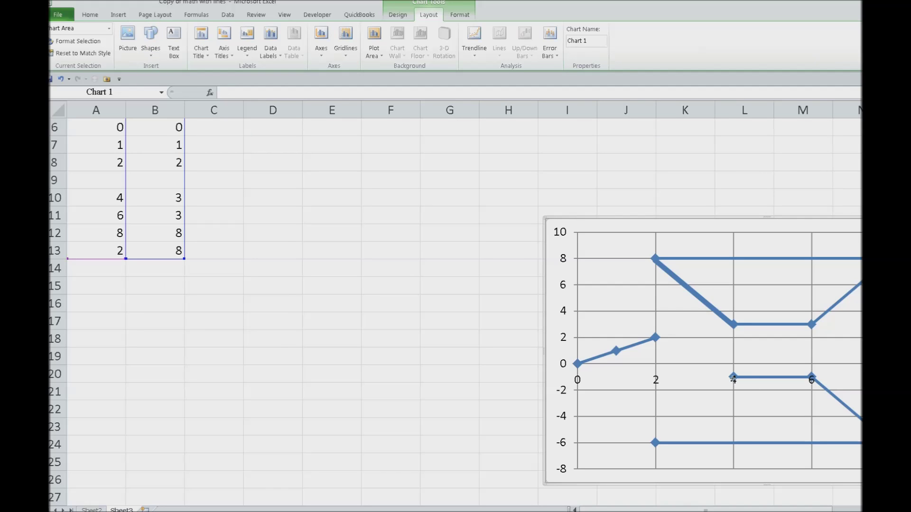
pyautogui.moveTo(660, 441); pyautogui.dragTo(656, 443)
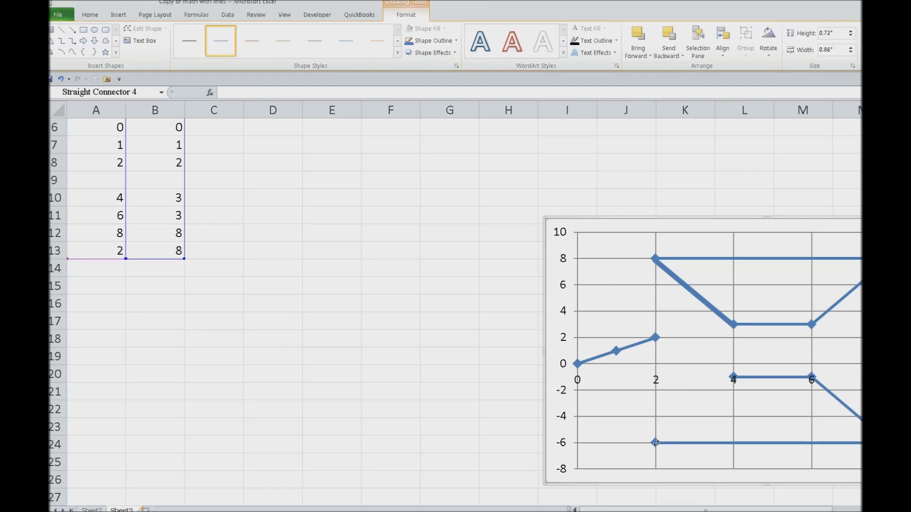
# Step: Set the line width of the lower figure's closing line to 3 pt
pyautogui.rightClick(655, 442)
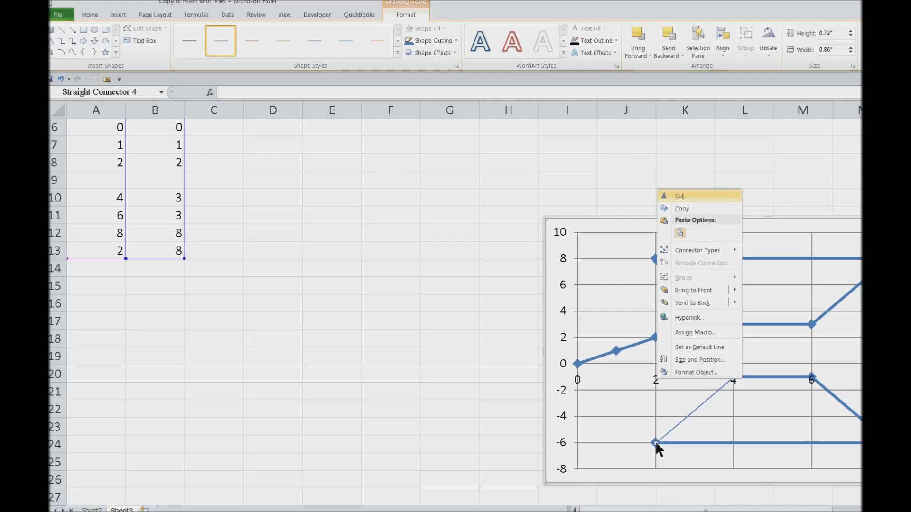
pyautogui.press('Up')
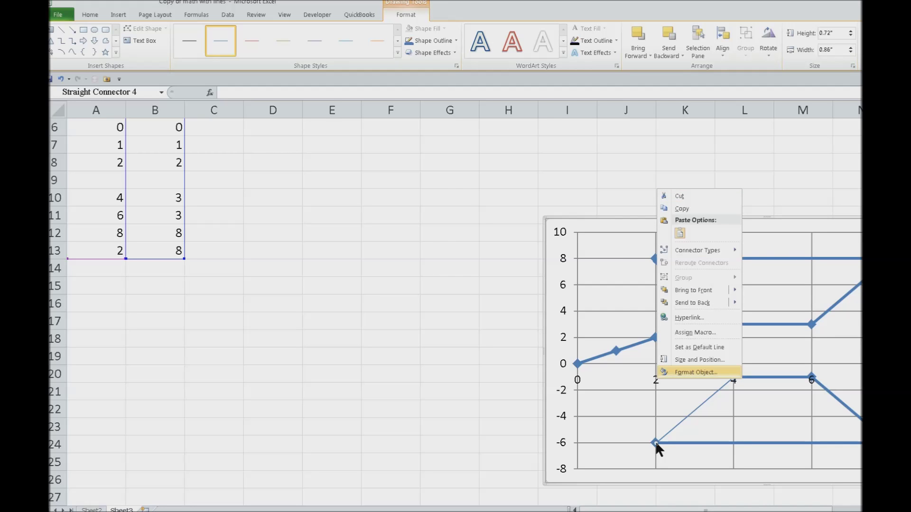
pyautogui.press('Return')
pyautogui.press('Tab')
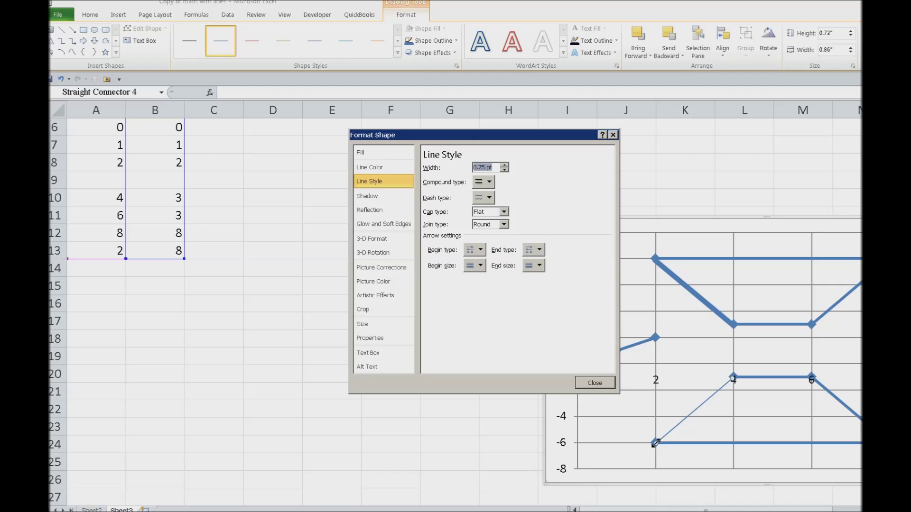
pyautogui.write('3')
pyautogui.press('Return')
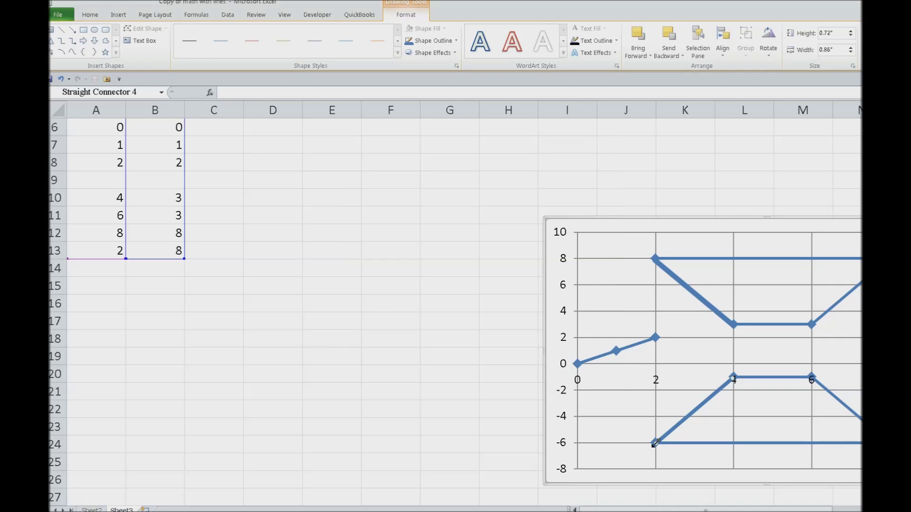